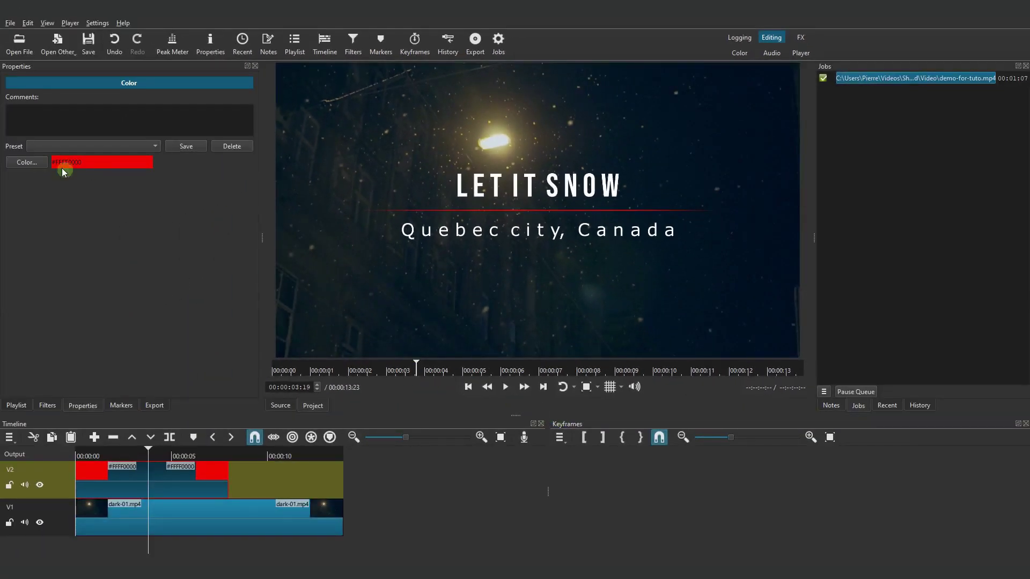
Change the title clip's color to white (#FFFFFFFF).
left_click(39, 164)
left_click(487, 256)
left_click(584, 391)
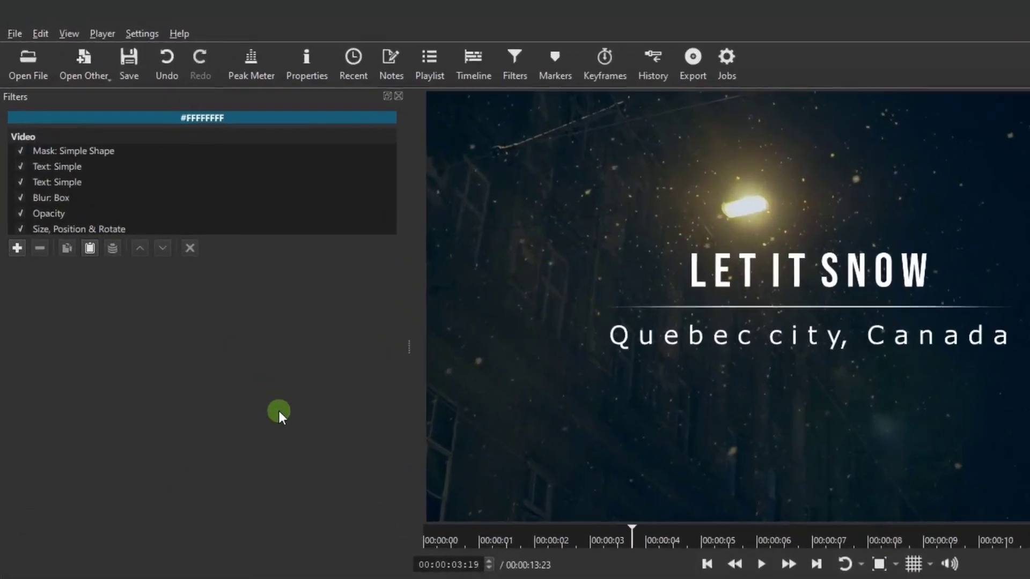
In the Size, Position & Rotate filter, shrink the title to about 943 x 530 and reposition it at about -97, 650.
left_click(110, 239)
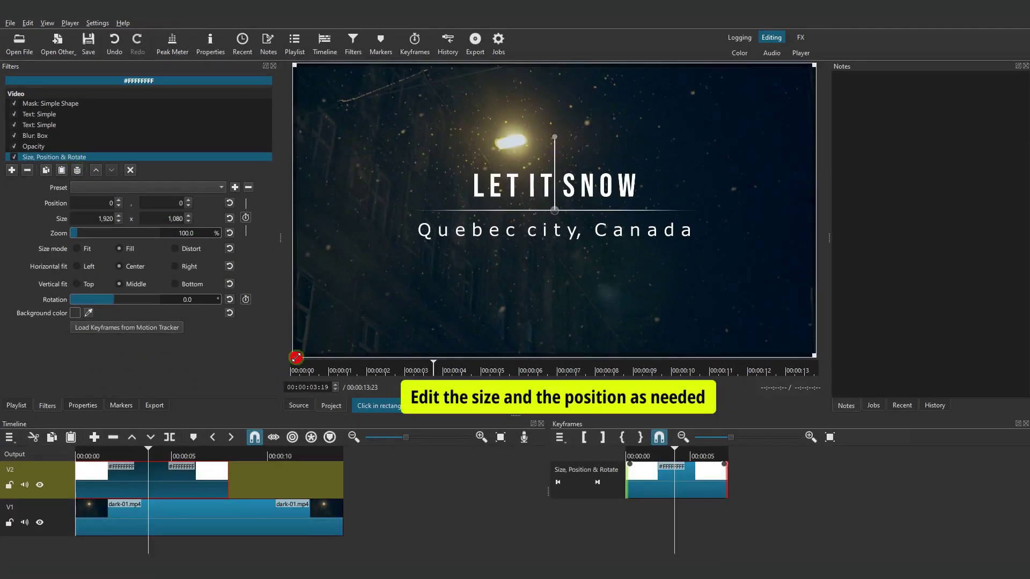
left_click_drag(295, 356, 572, 210)
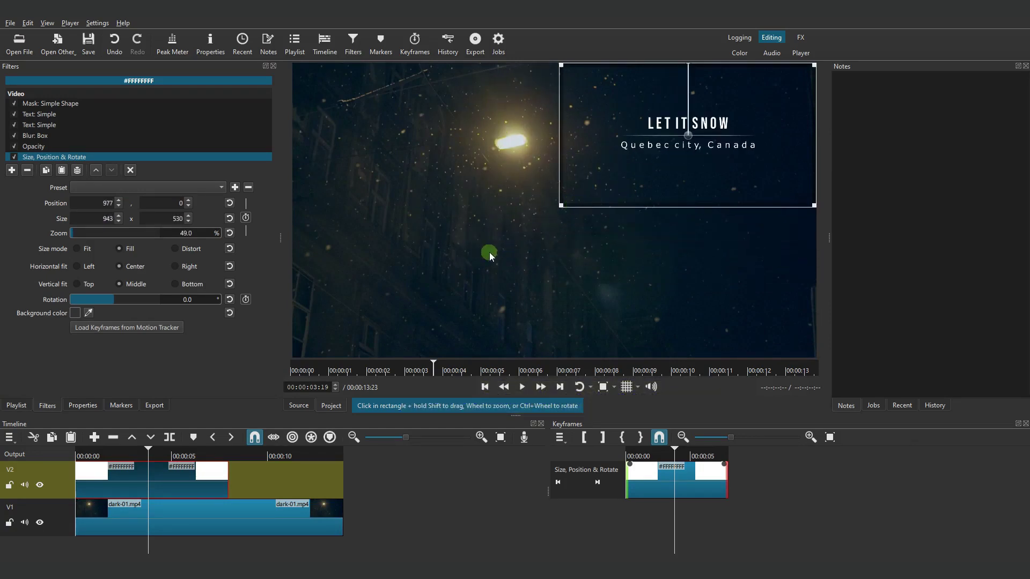
left_click_drag(689, 133, 391, 313)
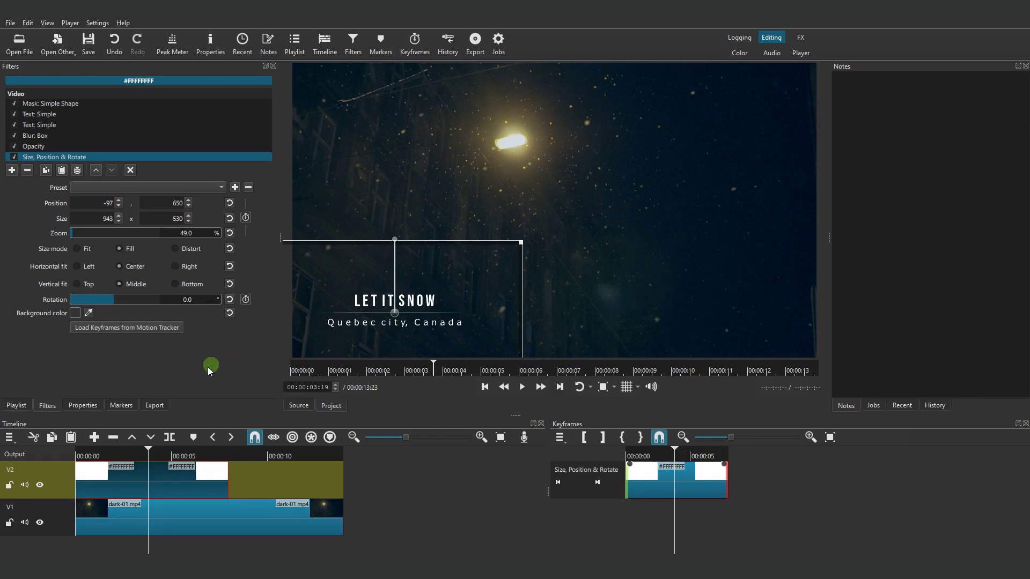
left_click(131, 170)
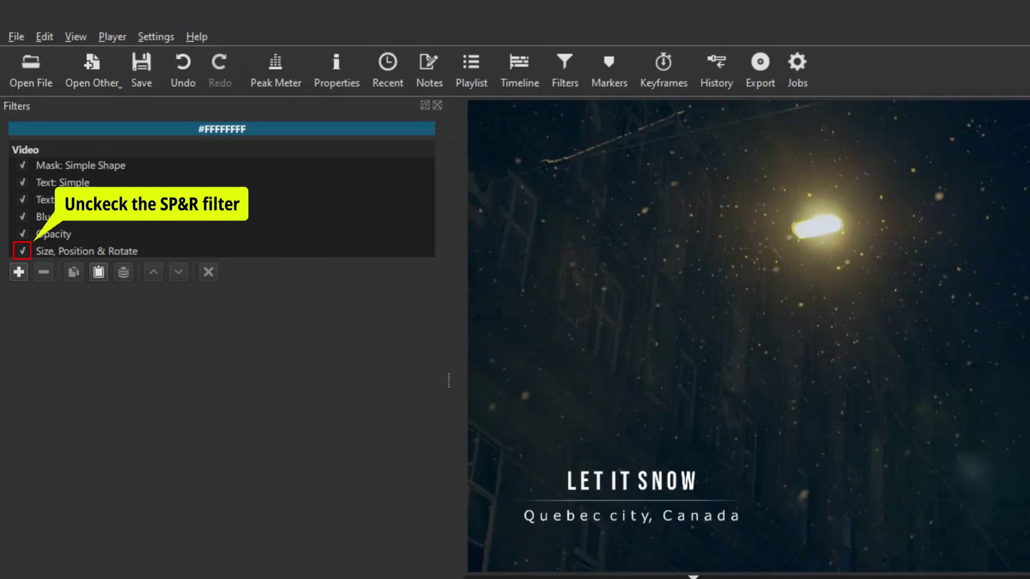
Disable the Size, Position & Rotate filter and set the Mask: Simple Shape horizontal size to 1500 at its second keyframe.
left_click(60, 253)
left_click(23, 251)
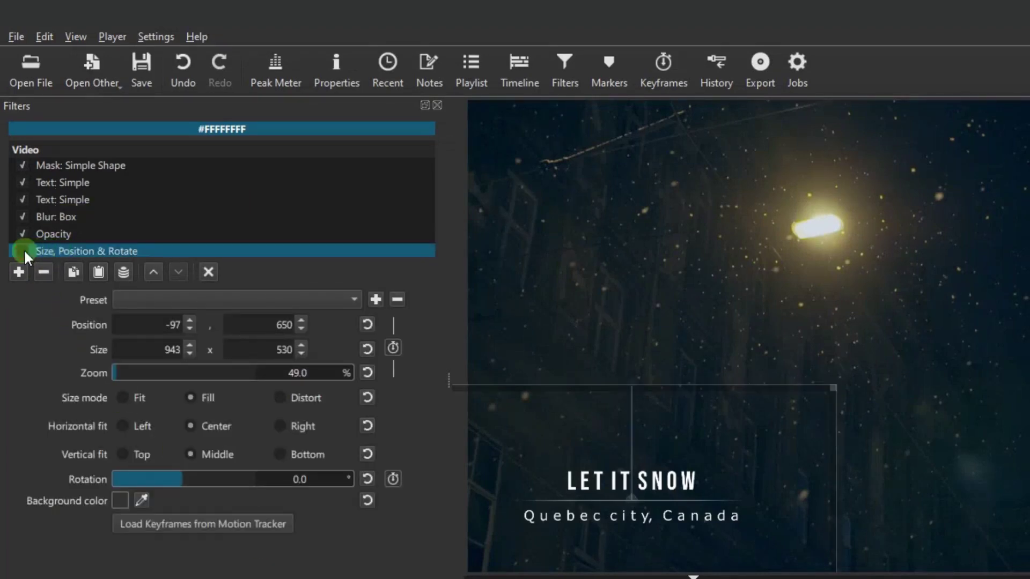
left_click(104, 165)
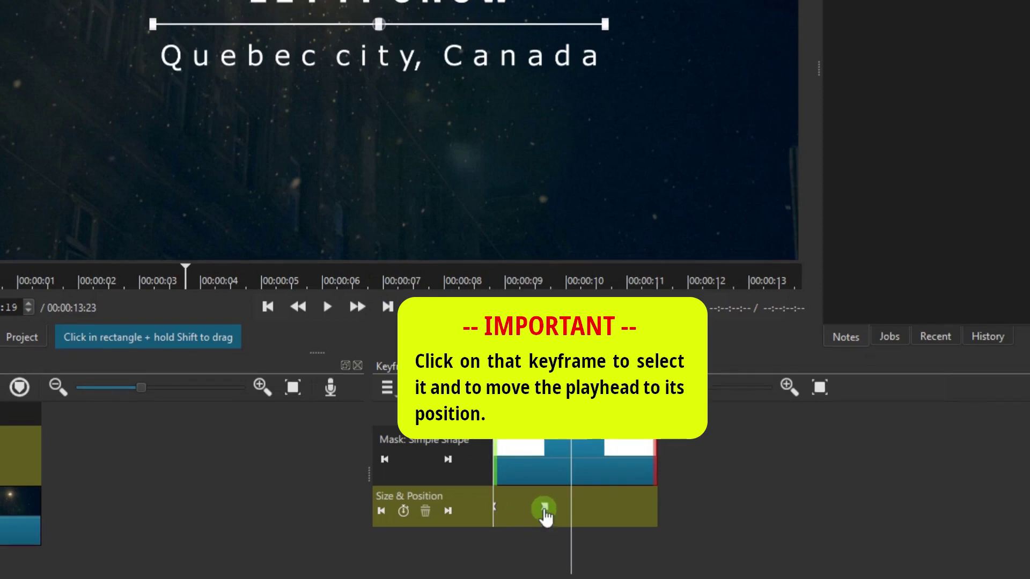
left_click(544, 510)
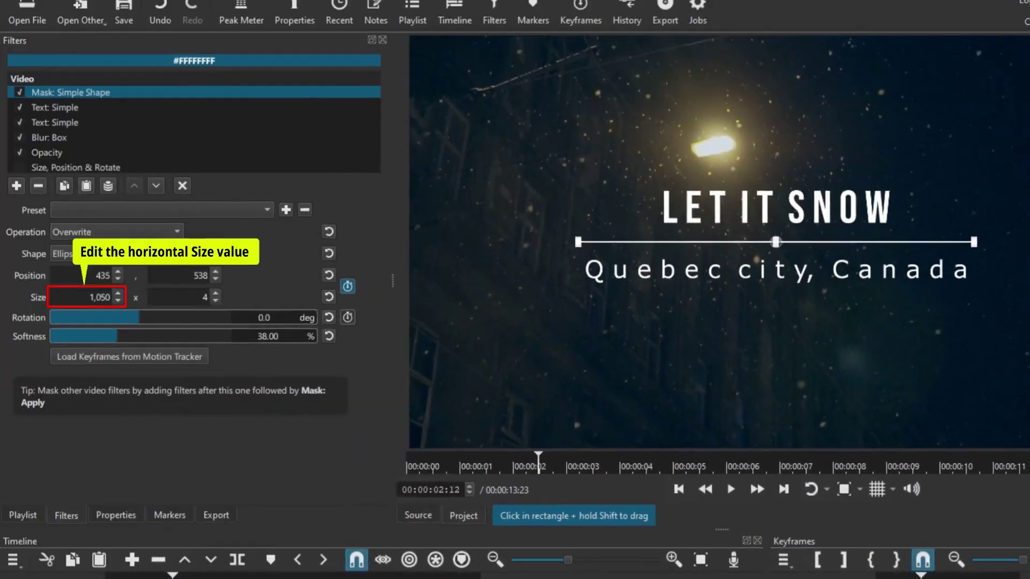
left_click(79, 295)
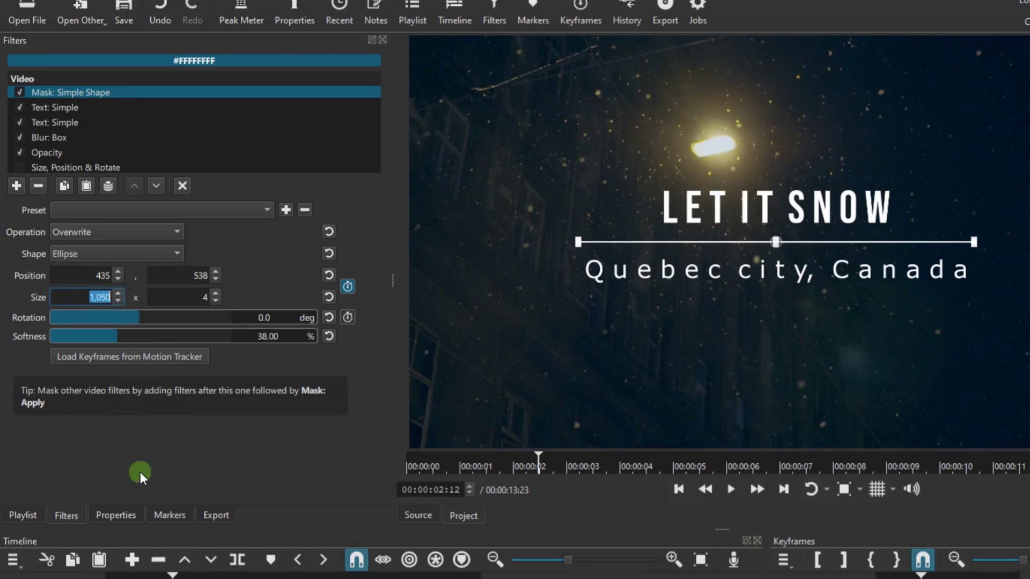
type("1500")
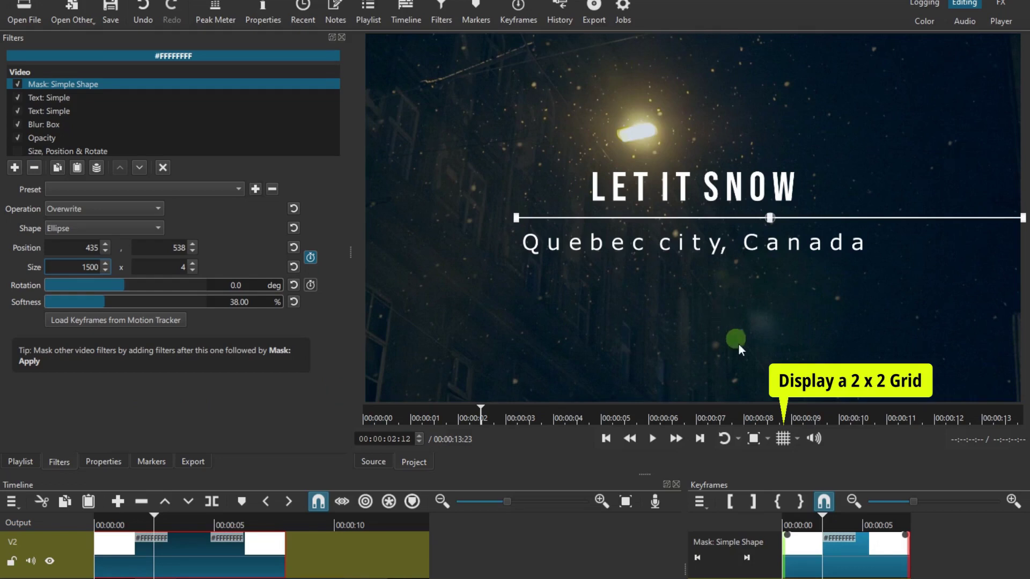
Center the widened mask line horizontally in the frame, at position 210, 538, using a temporary 2 x 2 grid as guide.
left_click(784, 441)
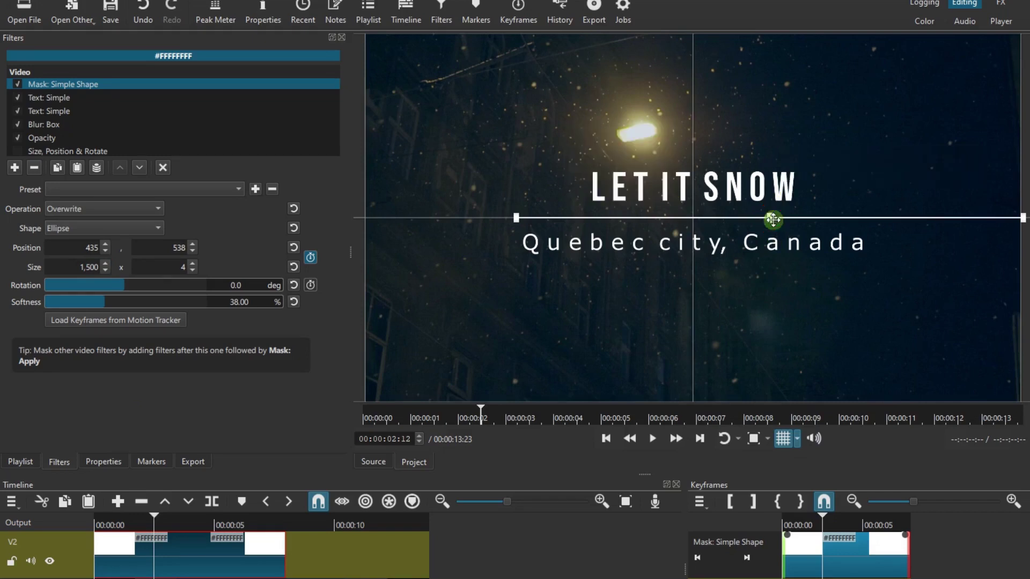
left_click_drag(773, 219, 696, 226)
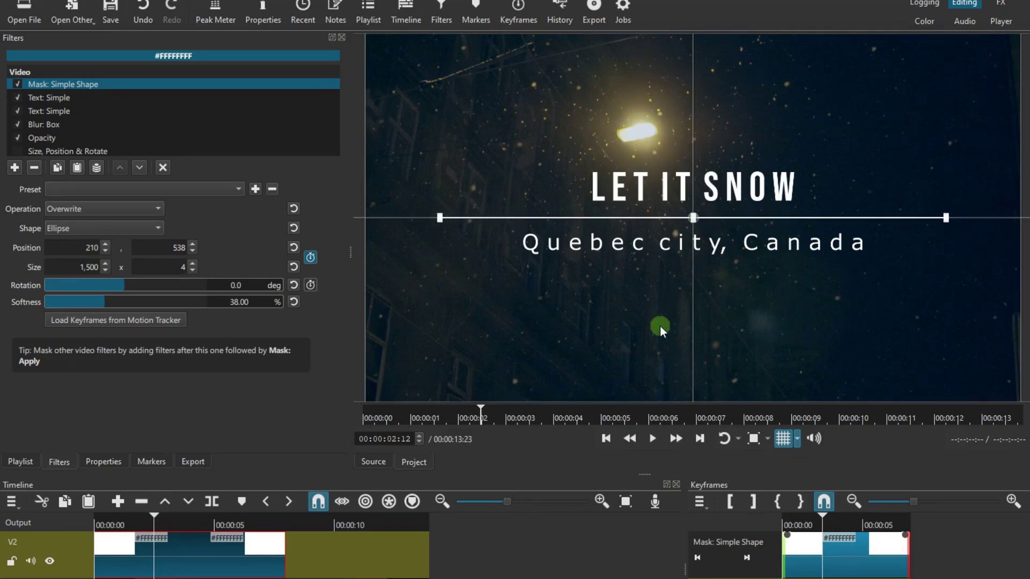
left_click(781, 440)
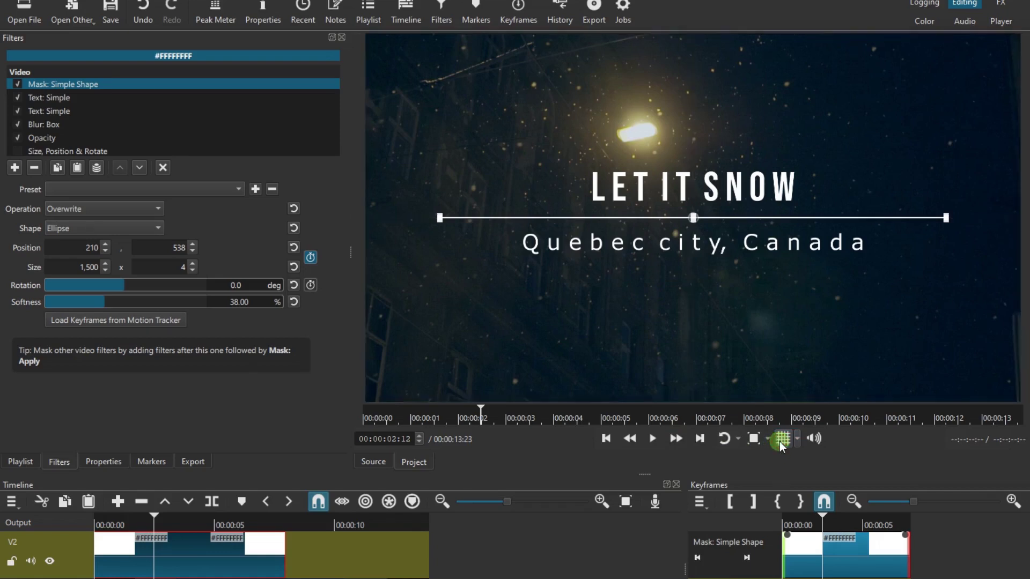
left_click(163, 174)
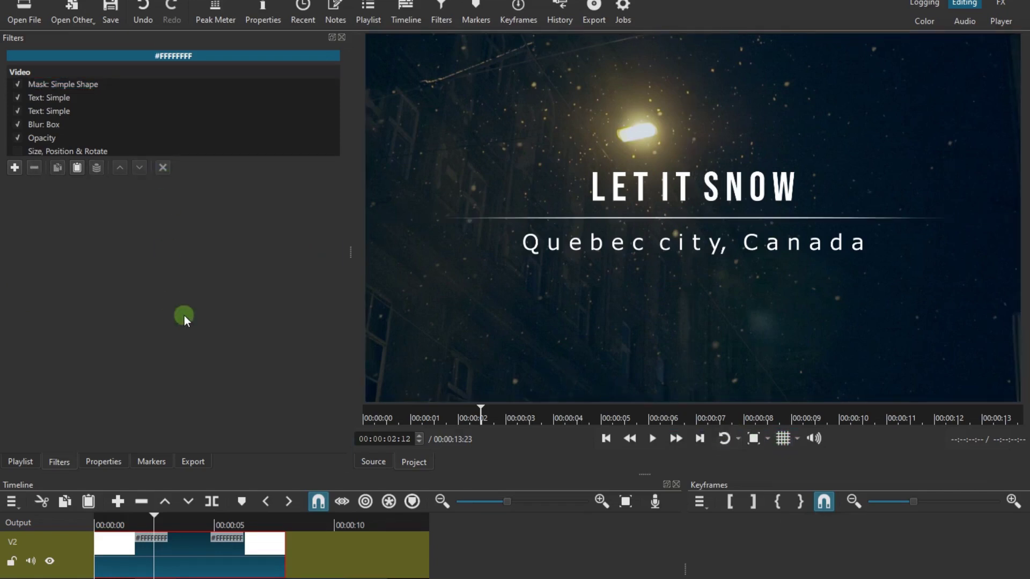
Re-enable the Size, Position & Rotate filter on the title clip.
left_click(84, 151)
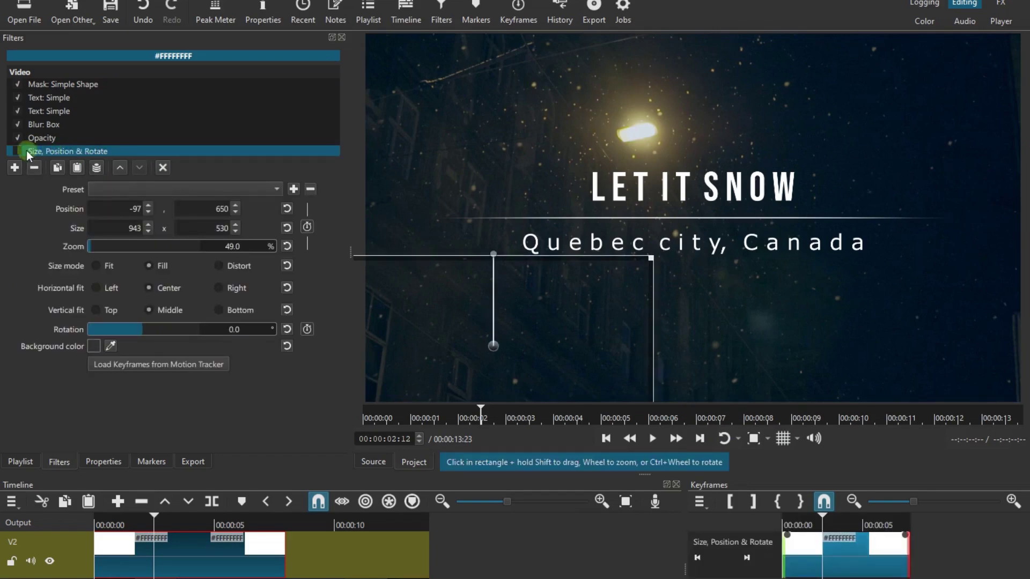
left_click(163, 167)
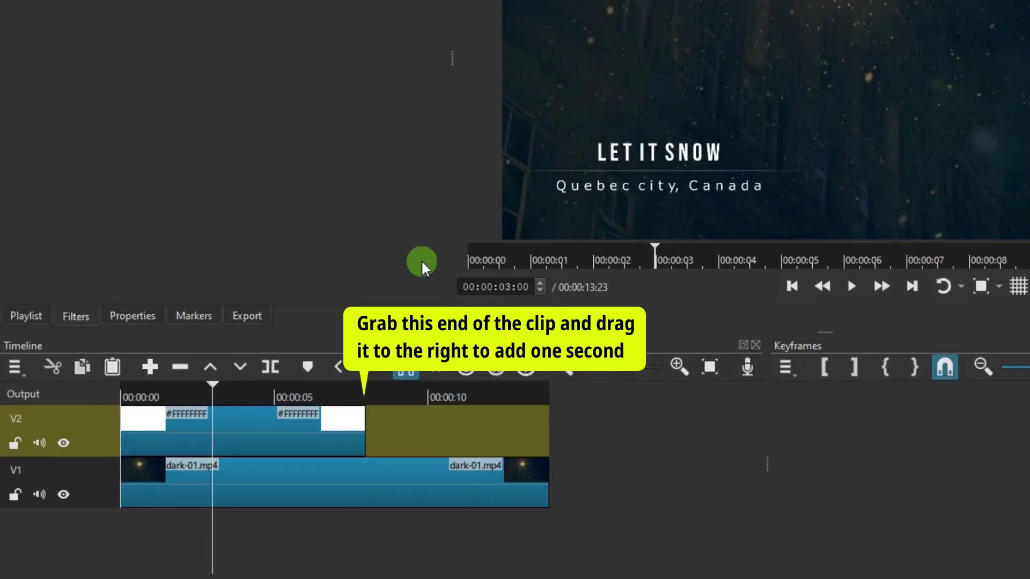
Extend the end of the title clip on track V2 by one second.
left_click(305, 423)
left_click_drag(364, 428, 405, 436)
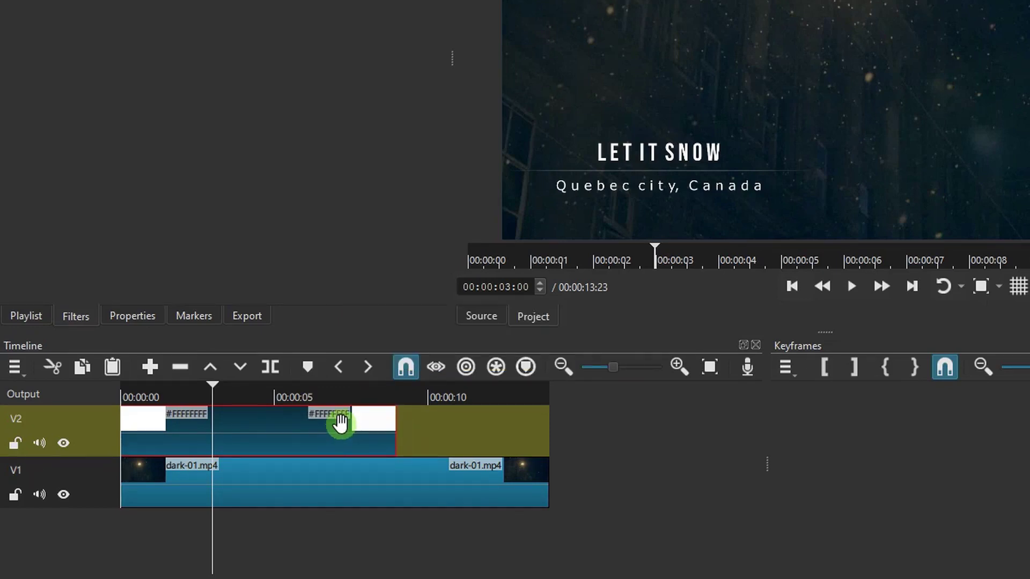
mouse_move(340, 423)
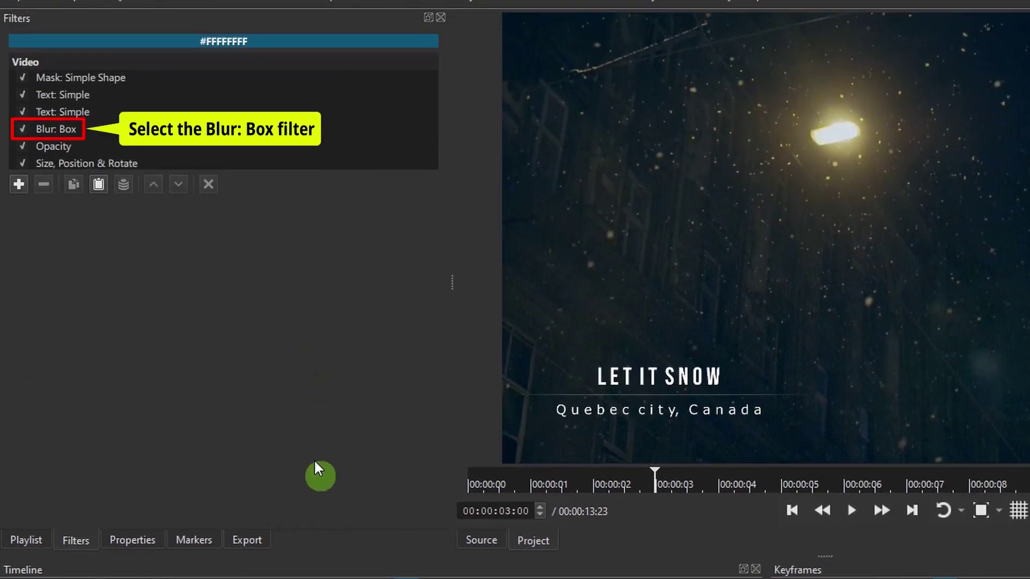
Move the last Width keyframe of the Blur: Box filter to the last frame of the clip.
left_click(75, 133)
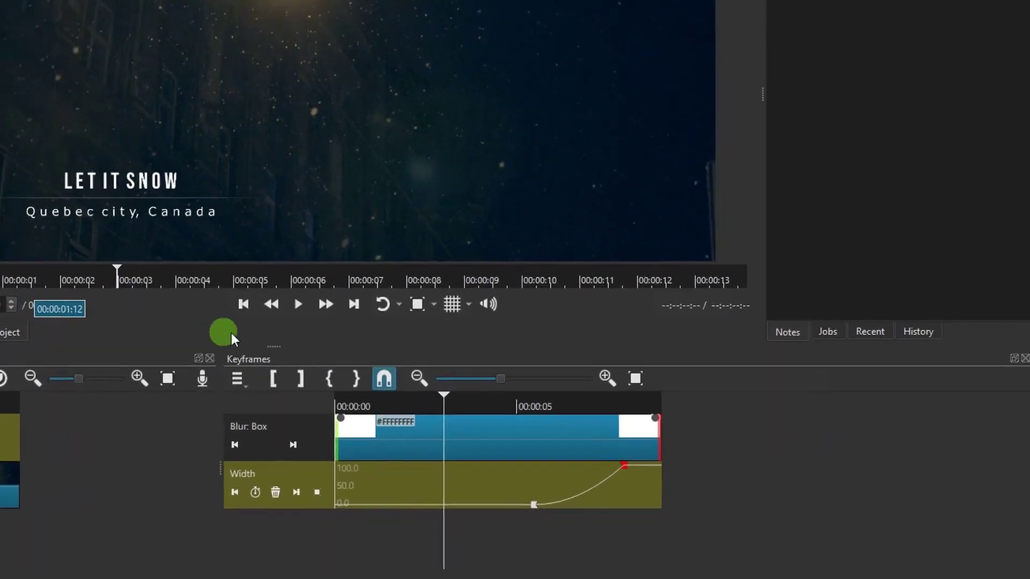
left_click_drag(458, 368, 502, 370)
left_click_drag(444, 570, 846, 564)
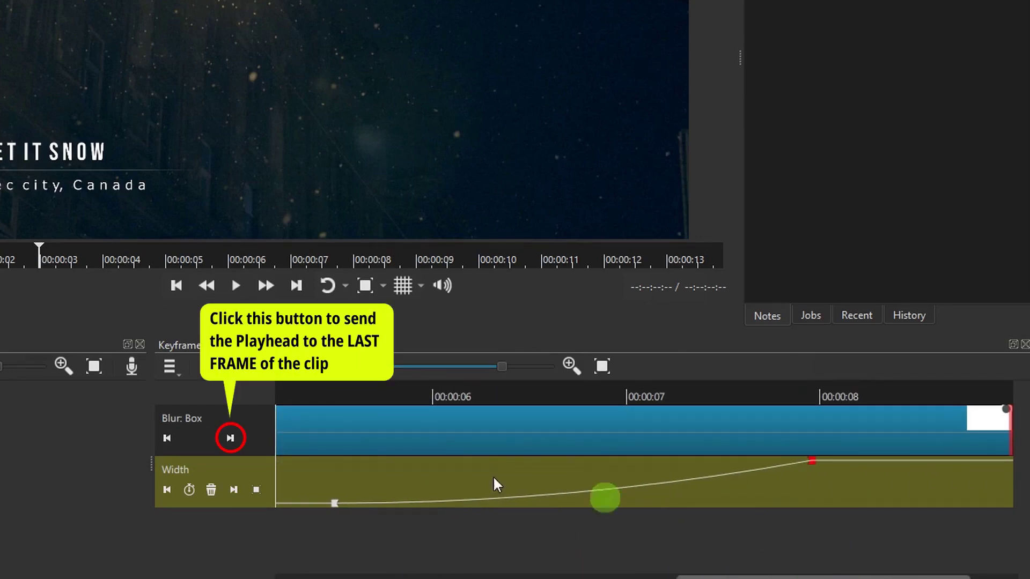
left_click(229, 439)
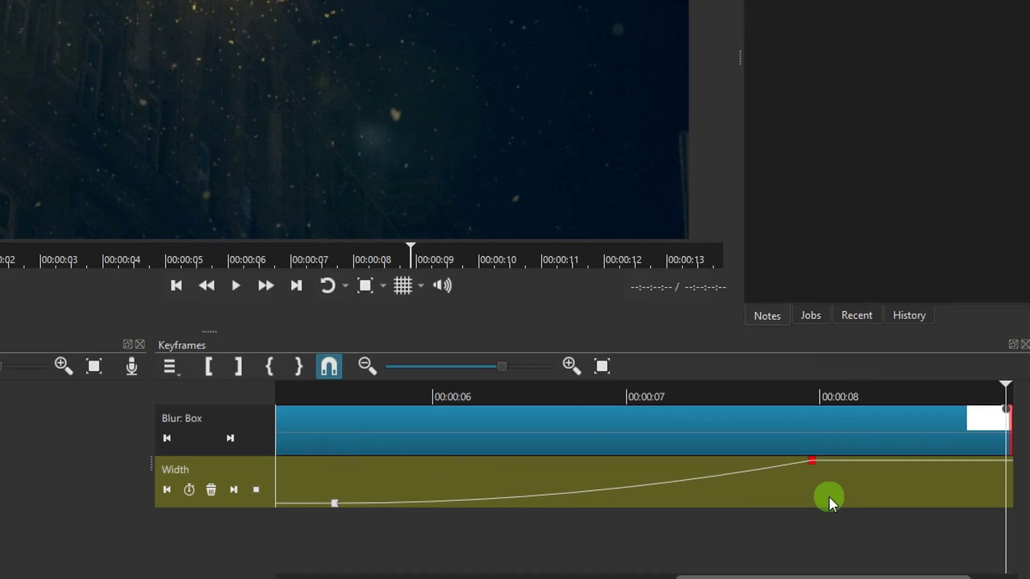
left_click_drag(814, 474, 1001, 494)
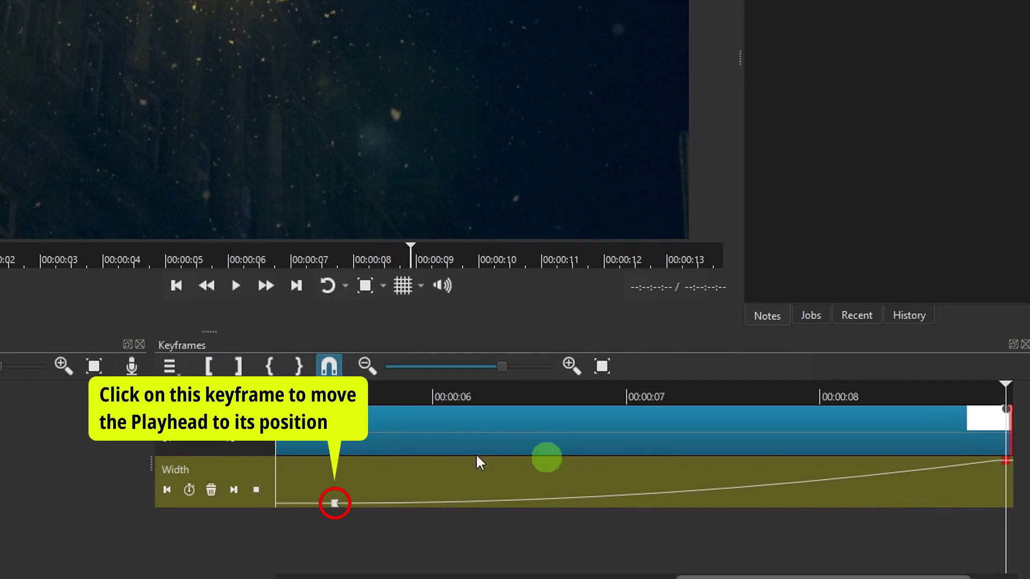
Move the Blur: Box Width keyframe that starts the closing blur one second forward.
left_click(335, 507)
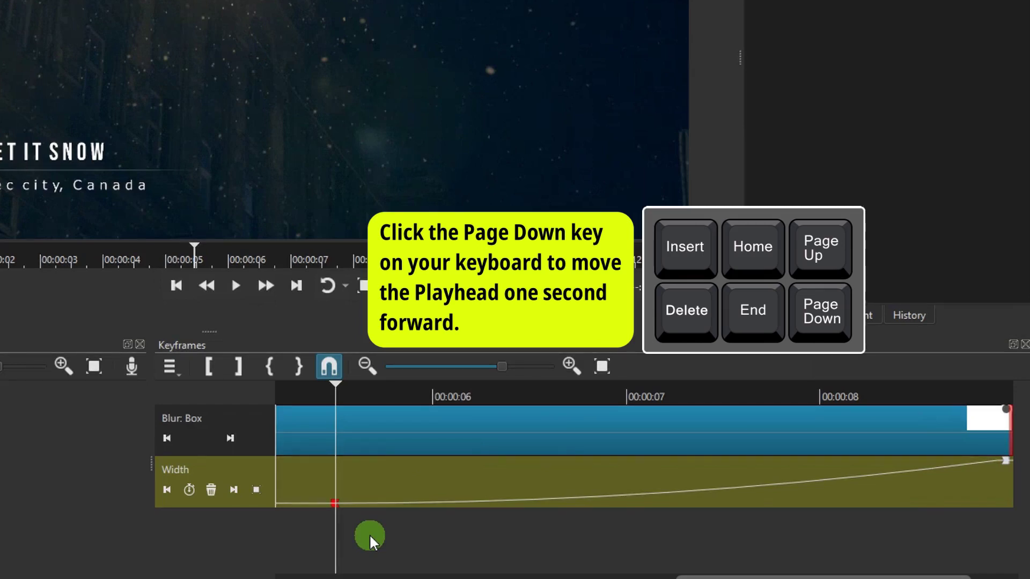
key("Page_Down")
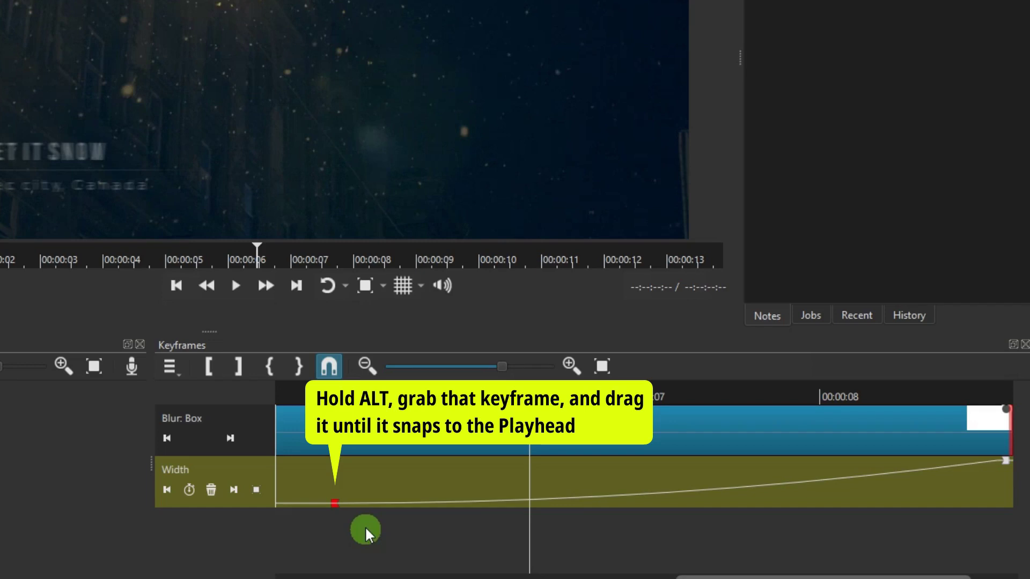
left_click_drag(334, 505, 529, 517)
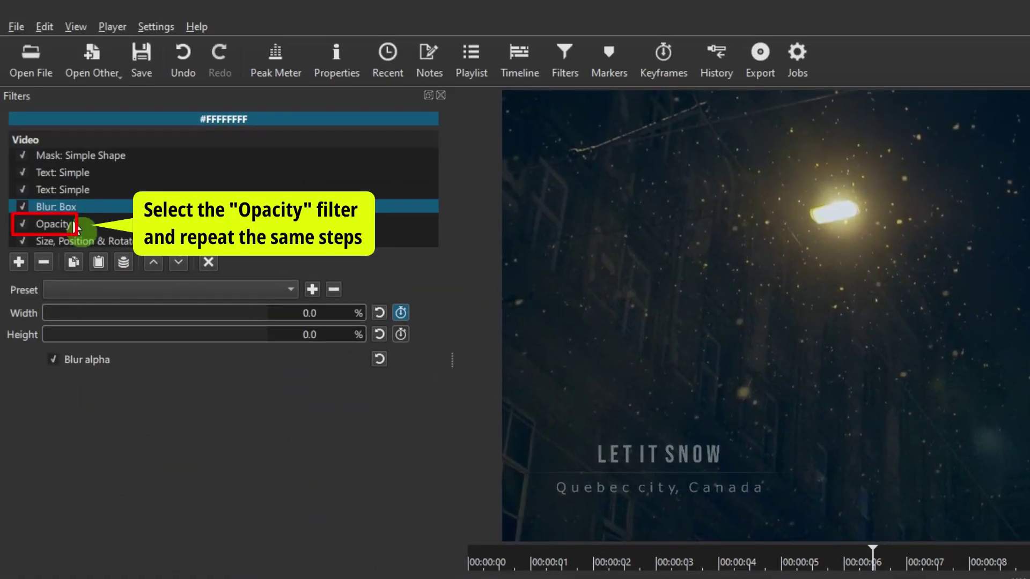
Move the last Level keyframe of the Opacity filter to the last frame of the clip.
left_click(56, 226)
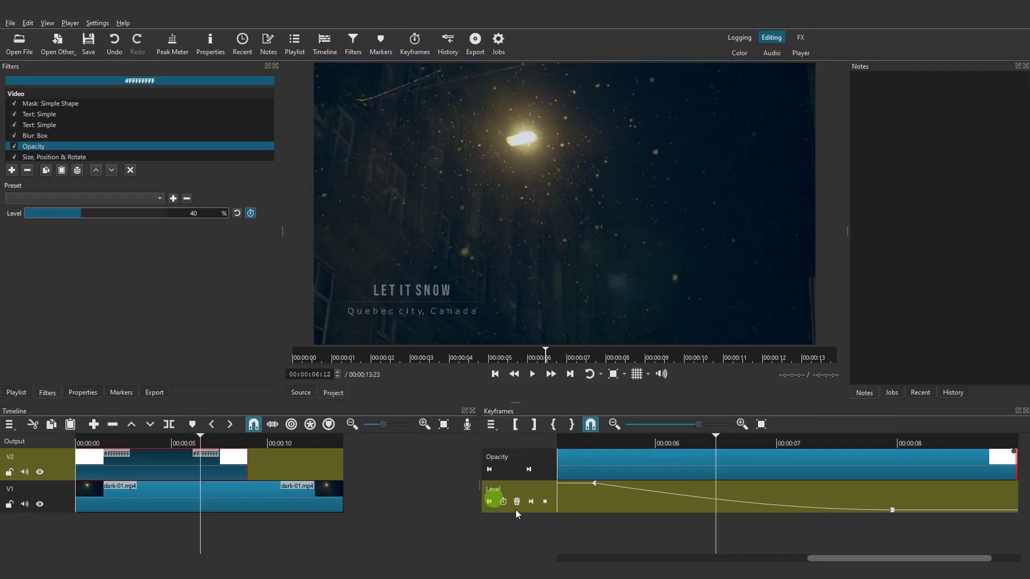
left_click(529, 470)
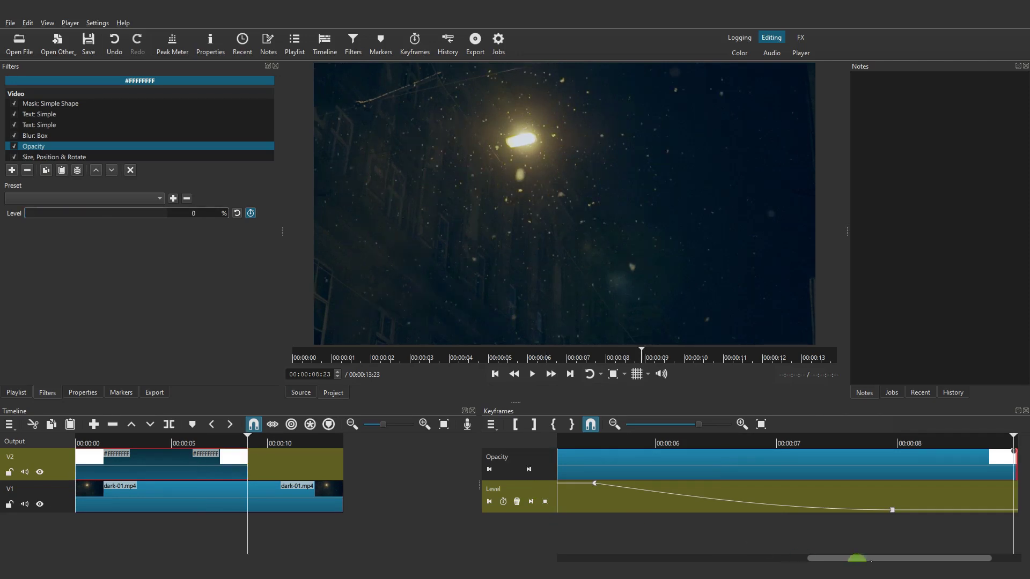
left_click_drag(894, 513, 1012, 530)
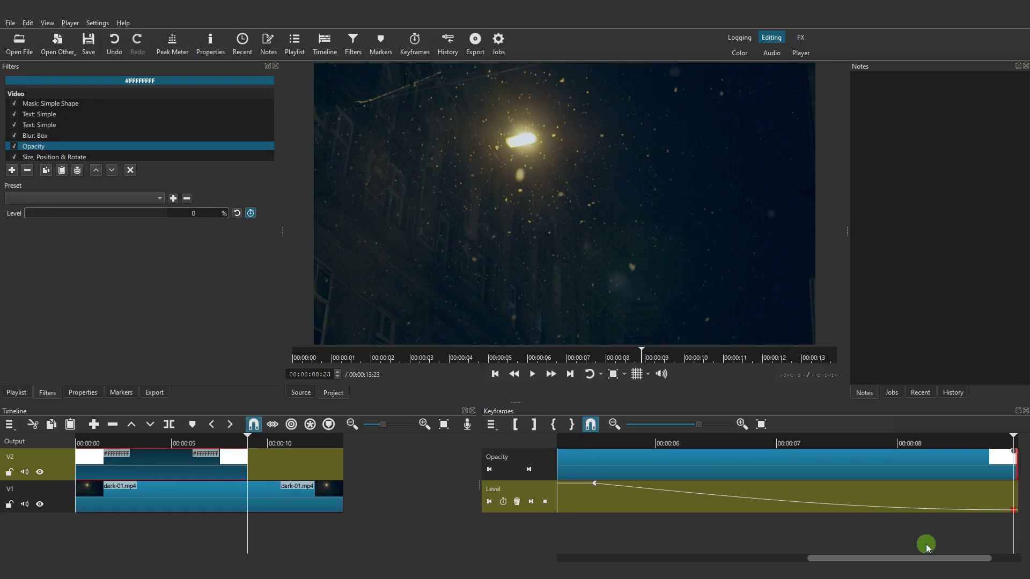
Move the Opacity Level keyframe that starts the fade-out one second forward, to 00:00:06:12.
left_click(596, 486)
left_click(732, 465)
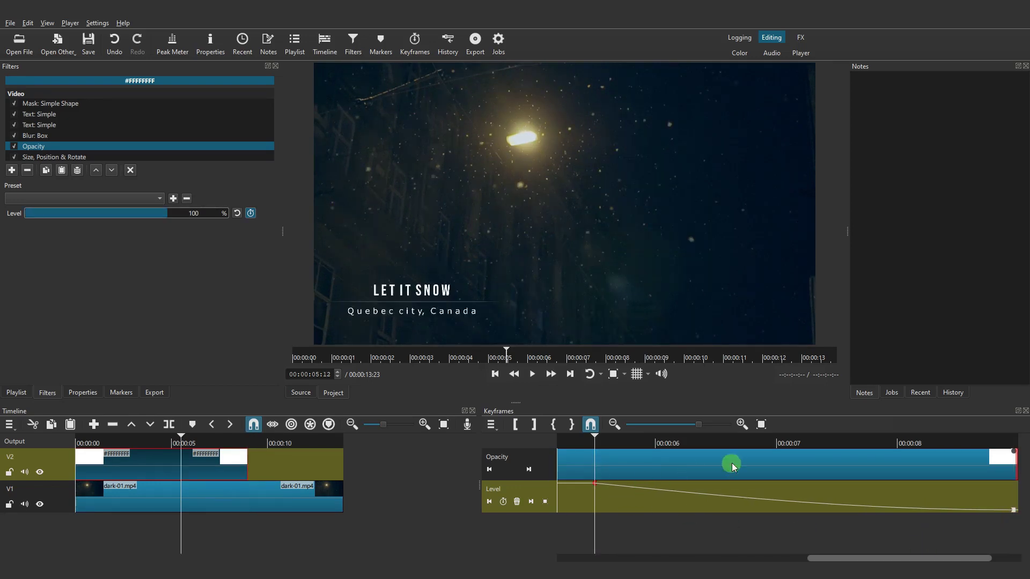
key("Page_Down")
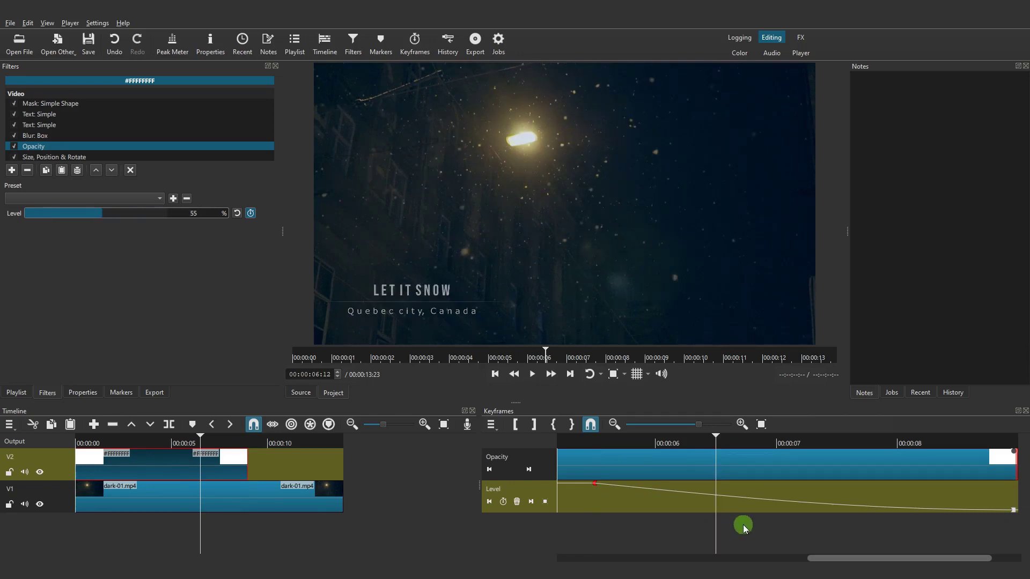
left_click_drag(599, 485, 717, 508)
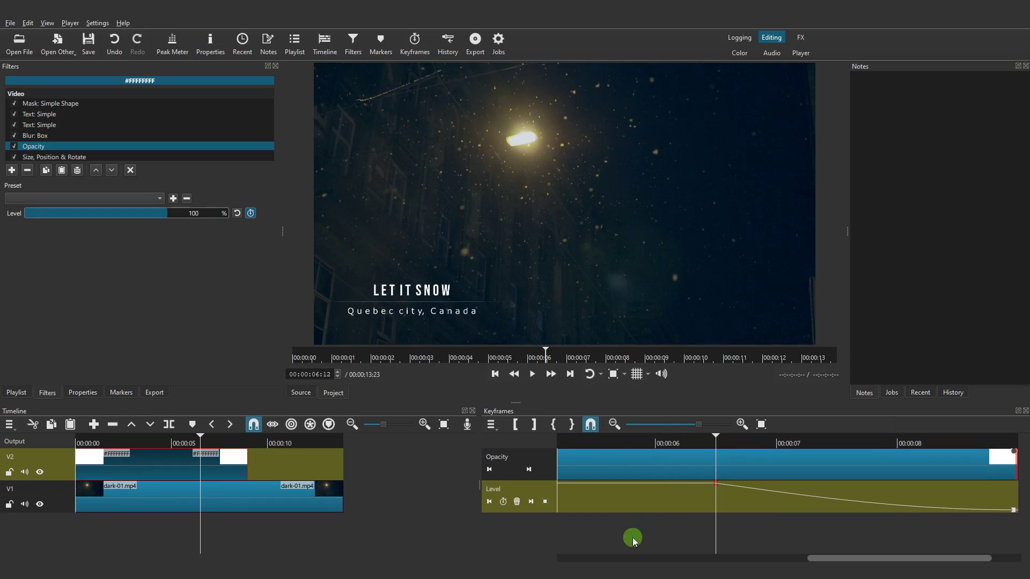